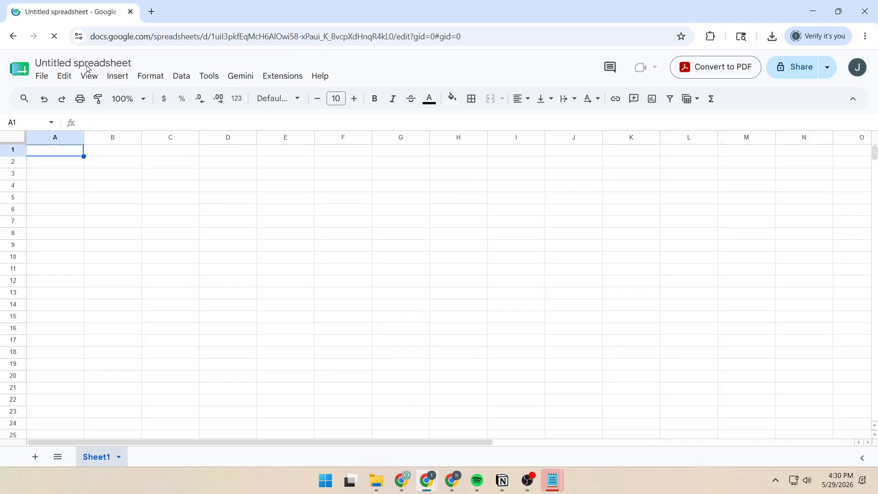
Rename the spreadsheet to 'Simple Invoice Template' and close the Gemini side panel
{"action": "left_click", "coordinate": [71, 62]}
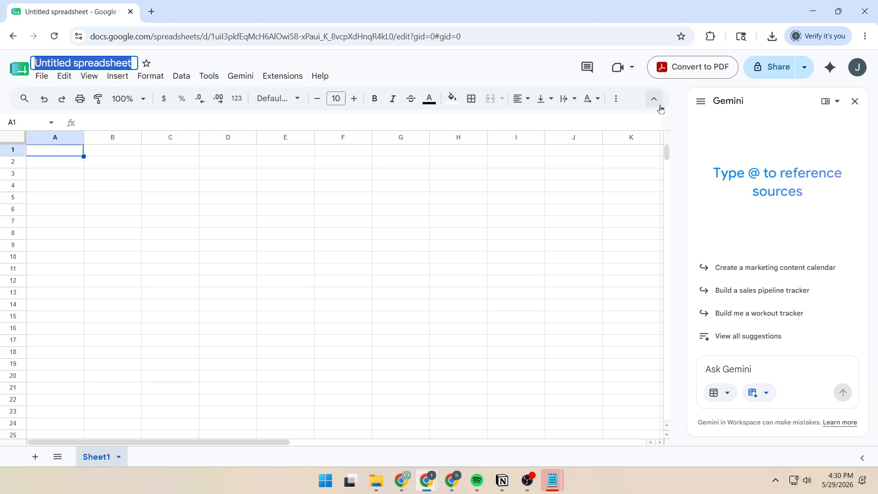
{"action": "type", "text": "Simple Invoice Template"}
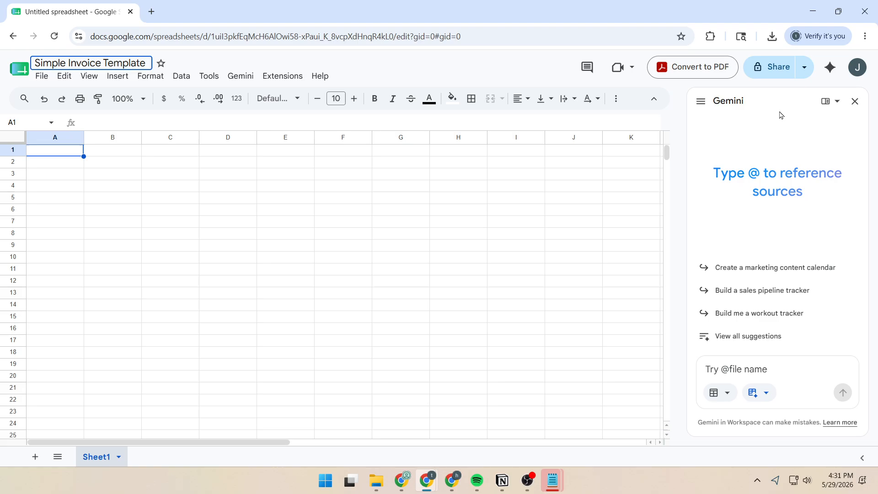
{"action": "key", "text": "Return"}
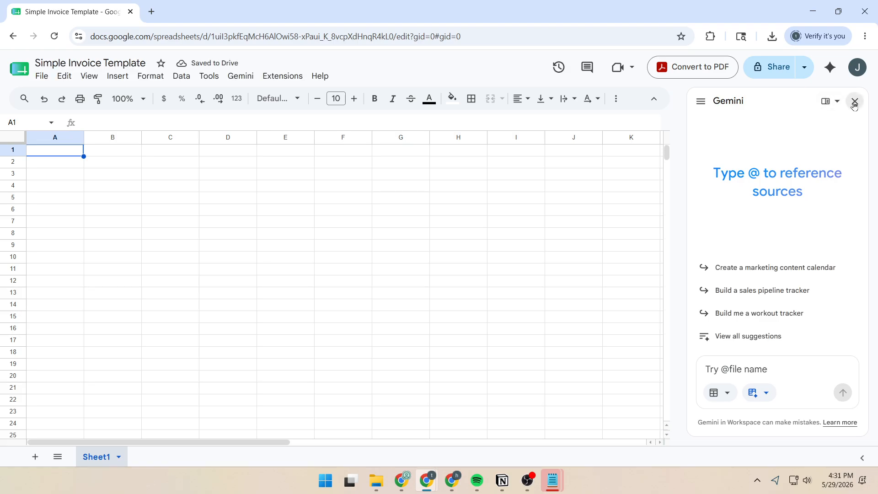
{"action": "left_click", "coordinate": [854, 101]}
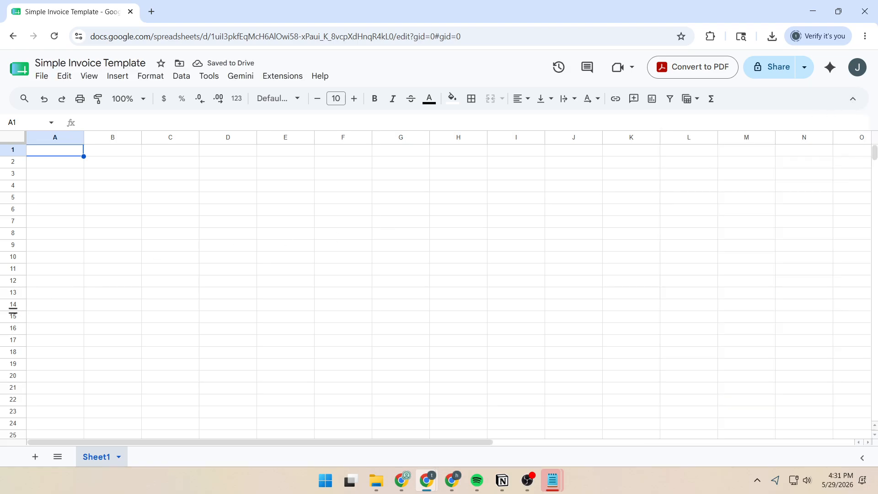
Paste the company details, INVOICE number, dates and Bill To block into A1:D9
{"action": "key", "text": "alt+Tab"}
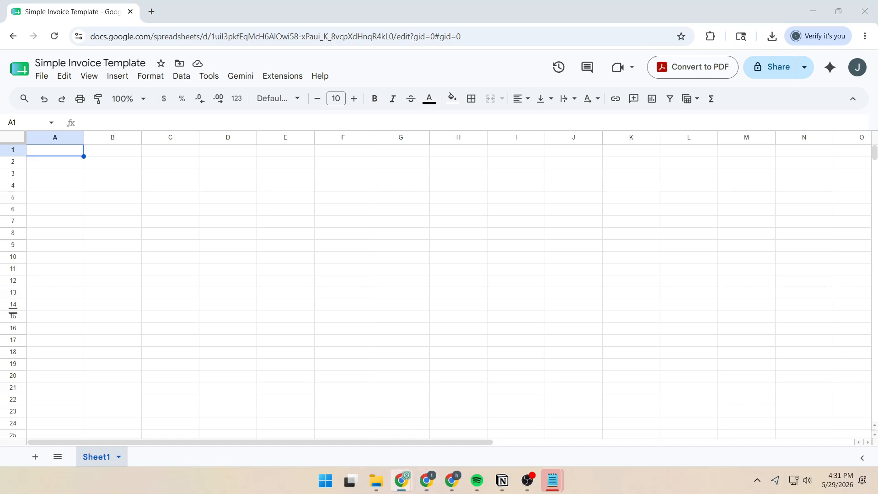
{"action": "left_click", "coordinate": [57, 151]}
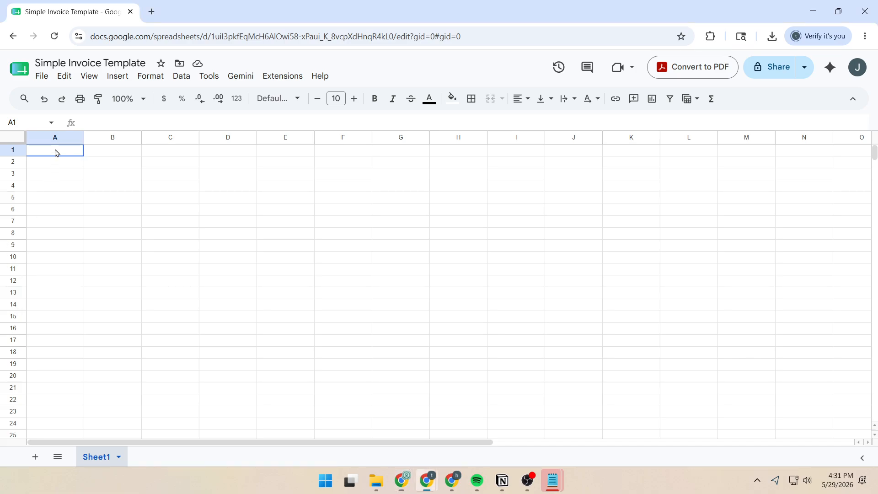
{"action": "key", "text": "ctrl+v"}
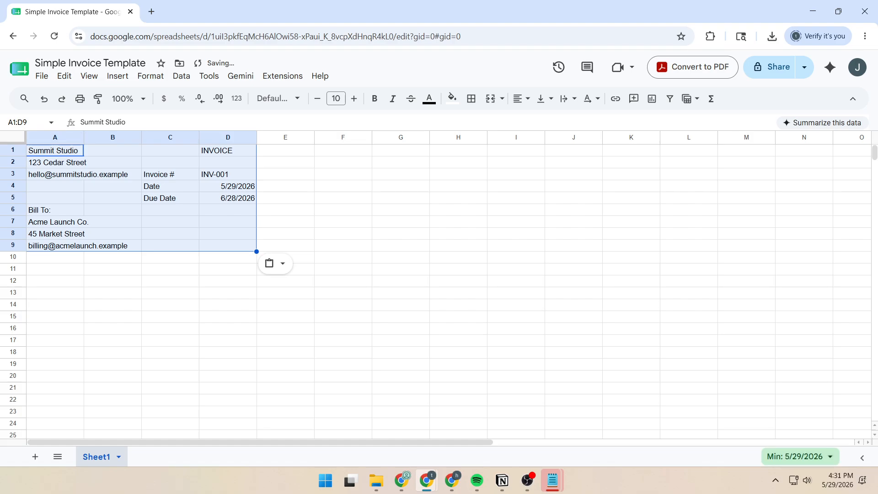
{"action": "key", "text": "alt+Tab"}
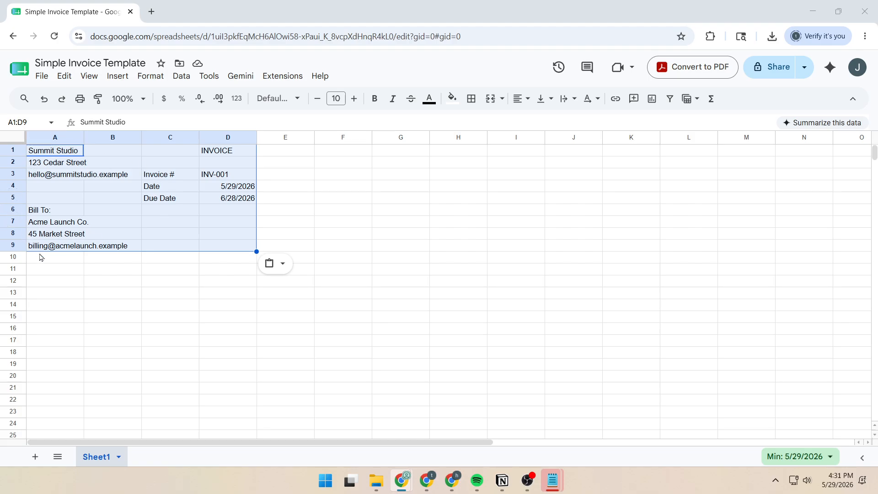
{"action": "left_click", "coordinate": [54, 275]}
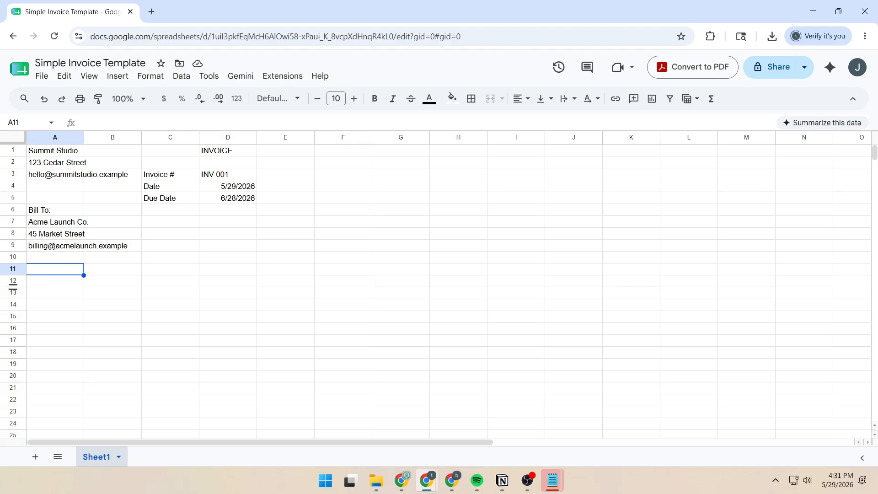
Paste the line items with Subtotal 690, Tax (8%) 55.2 and Total Due 745.2 at A11, and auto-fit column A
{"action": "type", "text": "Description\tQty\tRate\tAmount Brand strategy s\t1\t250\t250 Landing page co\t2\t175\t350 Support call\t1\t90\t90 \t\t\t \t\tSubtotal\t690 \t\tTax (8%)\t55.2 \t\tTotal Due\t745.2 \t\t\t Payment terms: Due within 30 days by bank transfer."}
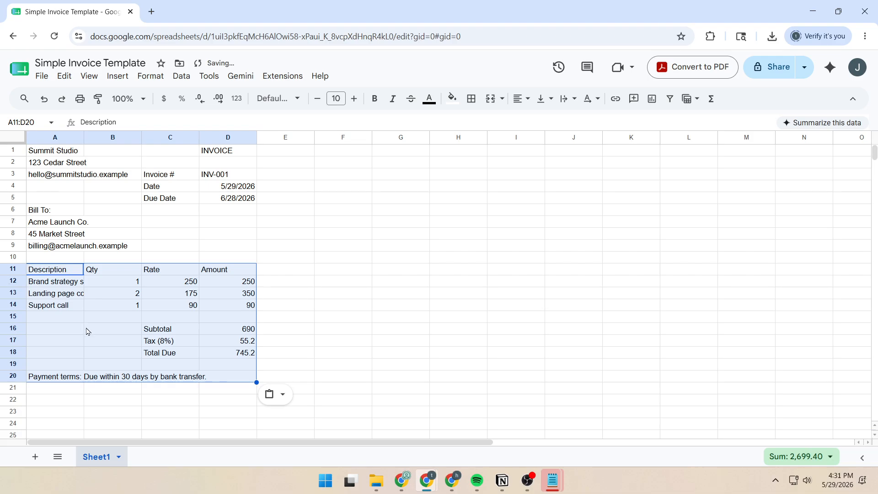
{"action": "left_click", "coordinate": [86, 329]}
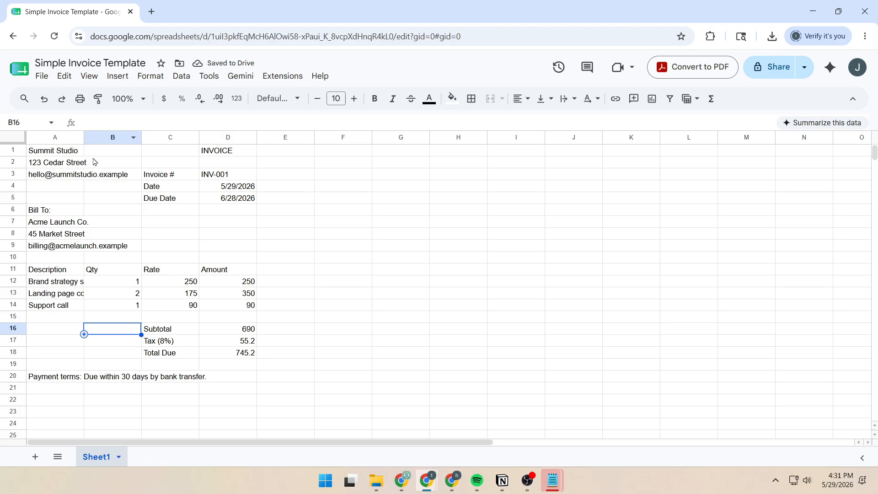
{"action": "double_click", "coordinate": [84, 138]}
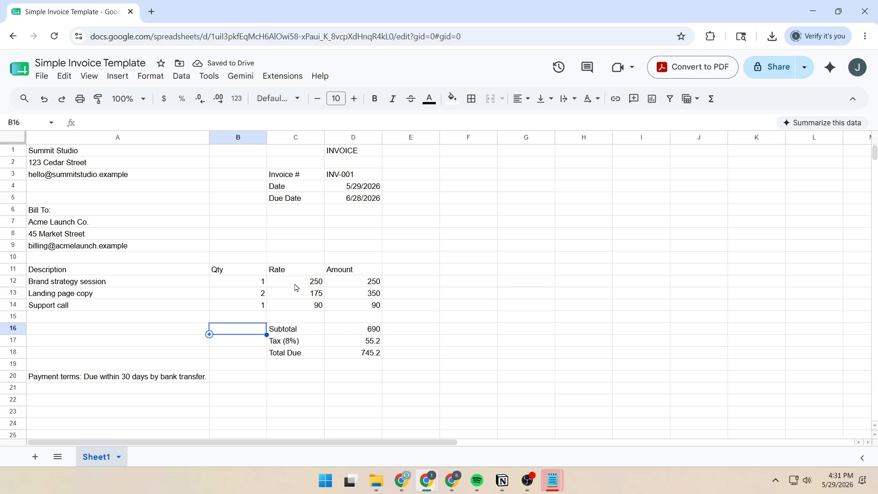
{"action": "left_click_drag", "start_coordinate": [295, 286], "coordinate": [367, 356]}
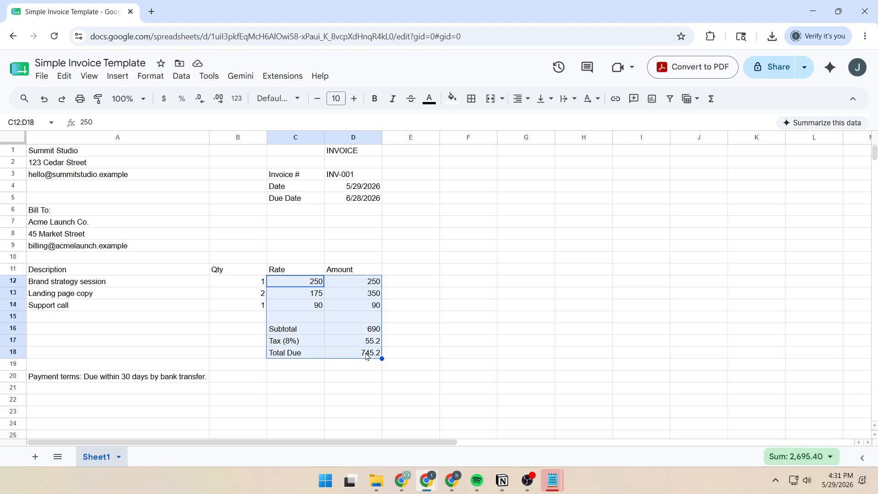
Format C12:D18 as currency so values read like $250.00 and $745.20
{"action": "left_click", "coordinate": [156, 76]}
{"action": "mouse_move", "coordinate": [166, 124]}
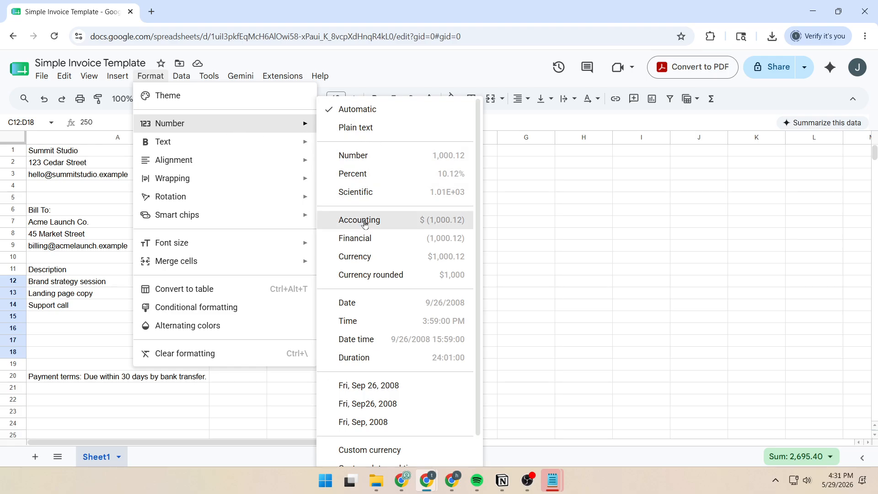
{"action": "left_click", "coordinate": [357, 257]}
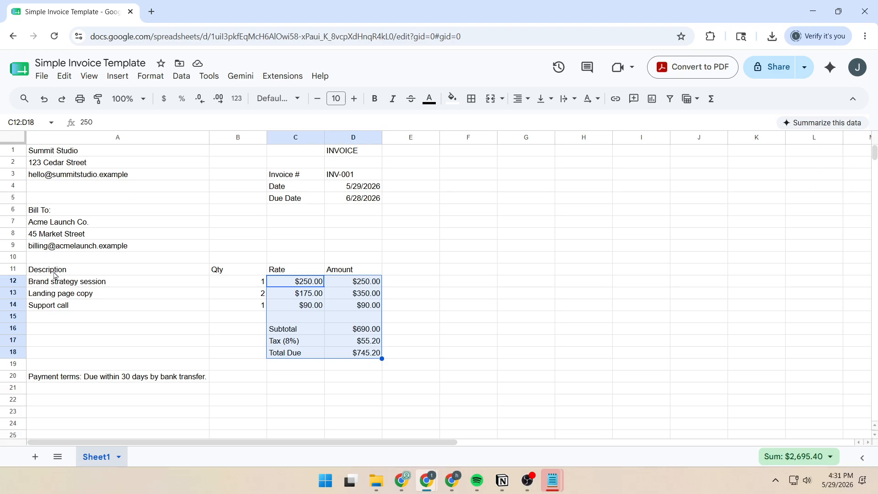
Make the A11:D11 header row (Description, Qty, Rate, Amount) bold with a light grey fill
{"action": "left_click_drag", "start_coordinate": [54, 274], "coordinate": [363, 273]}
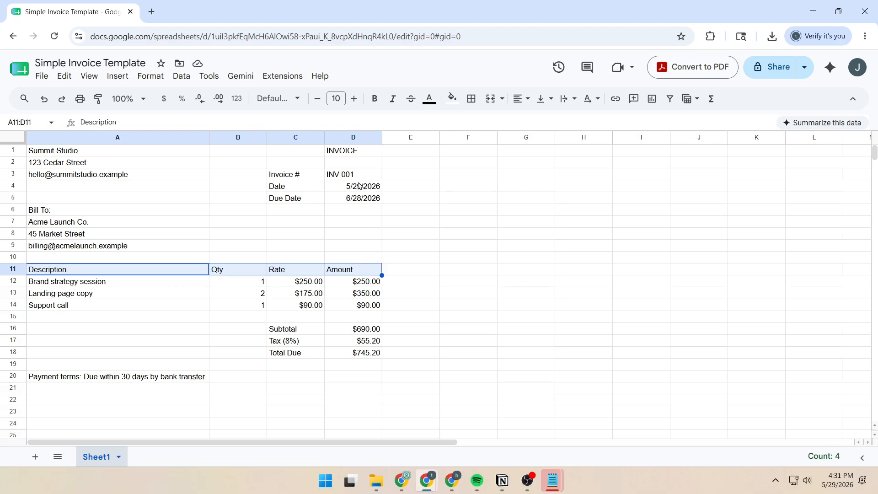
{"action": "left_click", "coordinate": [375, 100]}
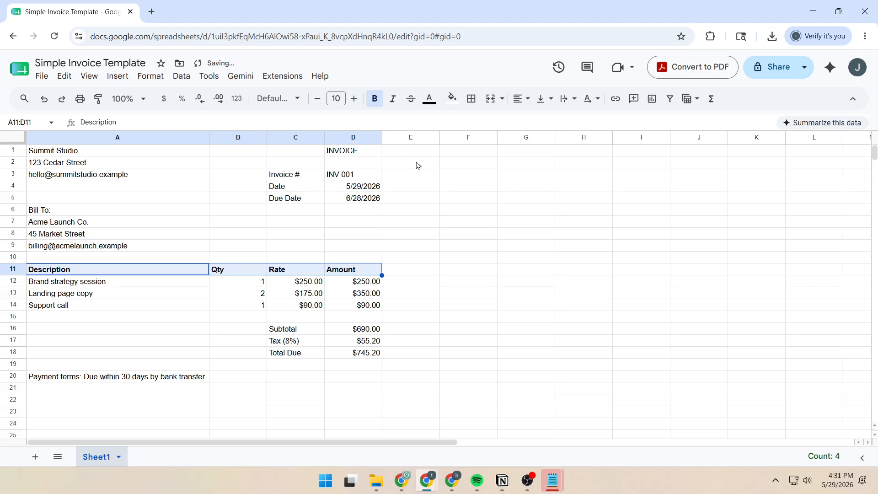
{"action": "left_click", "coordinate": [454, 100]}
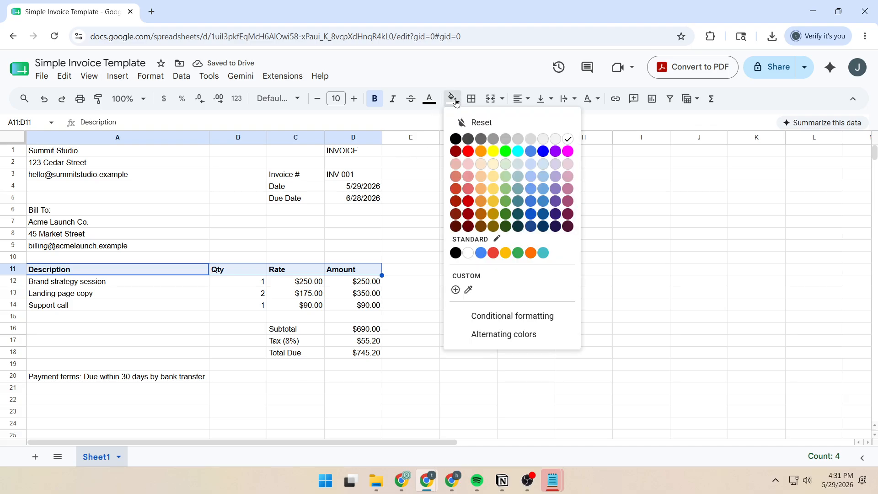
{"action": "left_click", "coordinate": [544, 141]}
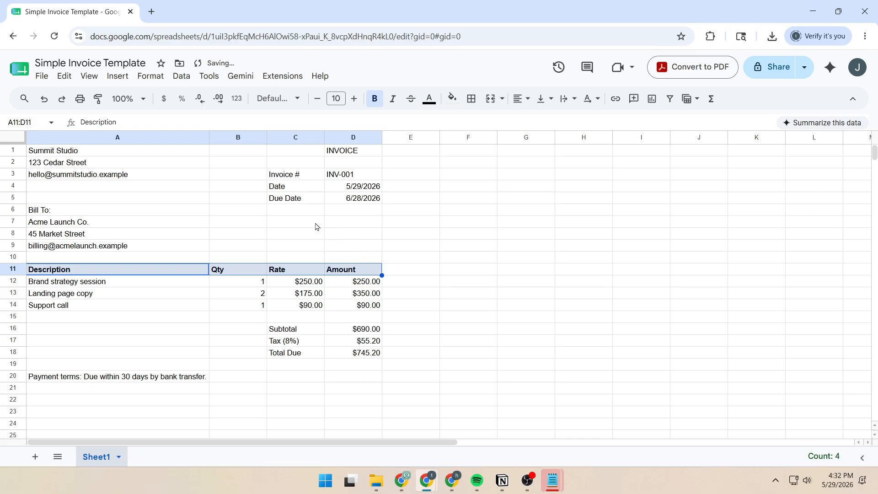
{"action": "left_click", "coordinate": [52, 272]}
{"action": "left_click_drag", "start_coordinate": [51, 272], "coordinate": [351, 355]}
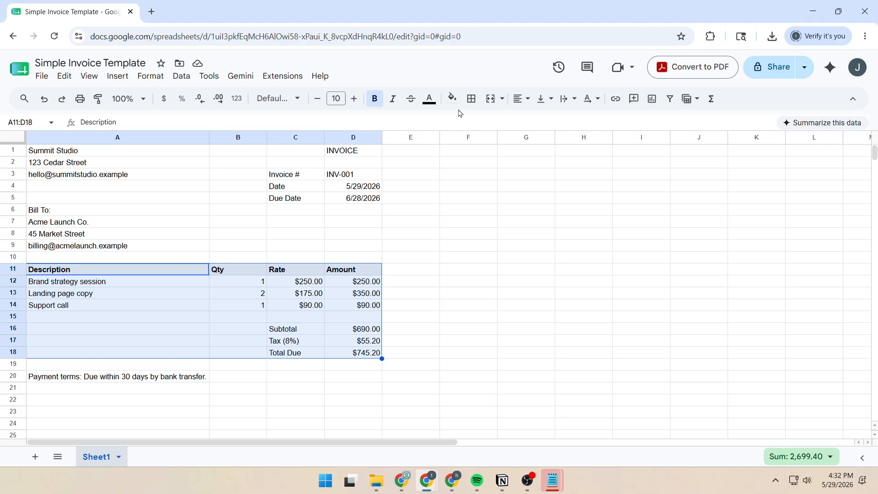
Apply all borders to every cell of the table A11:D18
{"action": "left_click", "coordinate": [474, 105]}
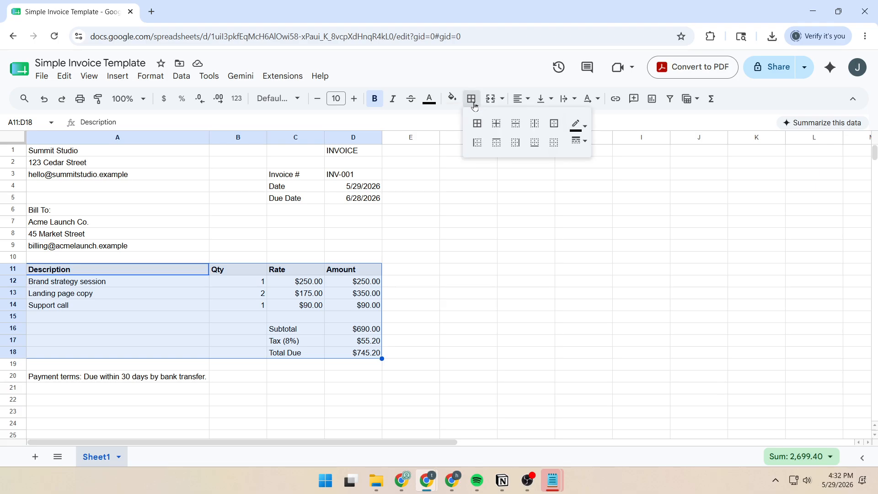
{"action": "left_click", "coordinate": [477, 130]}
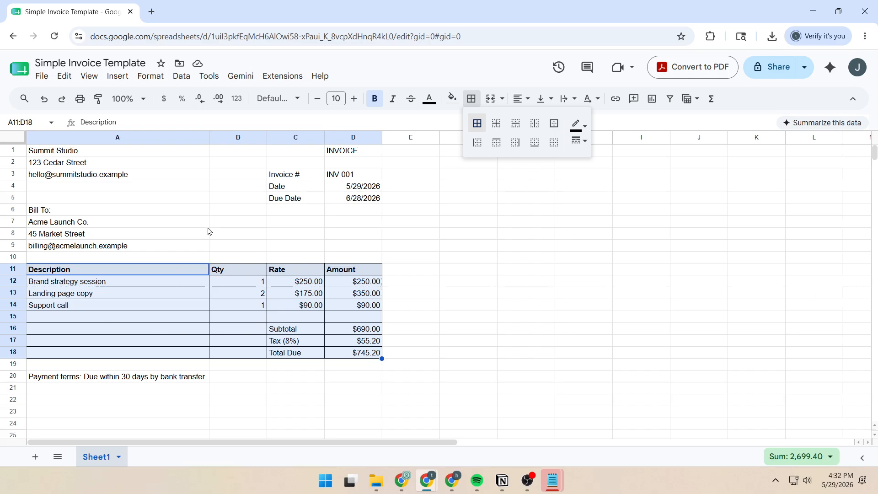
{"action": "left_click", "coordinate": [65, 152]}
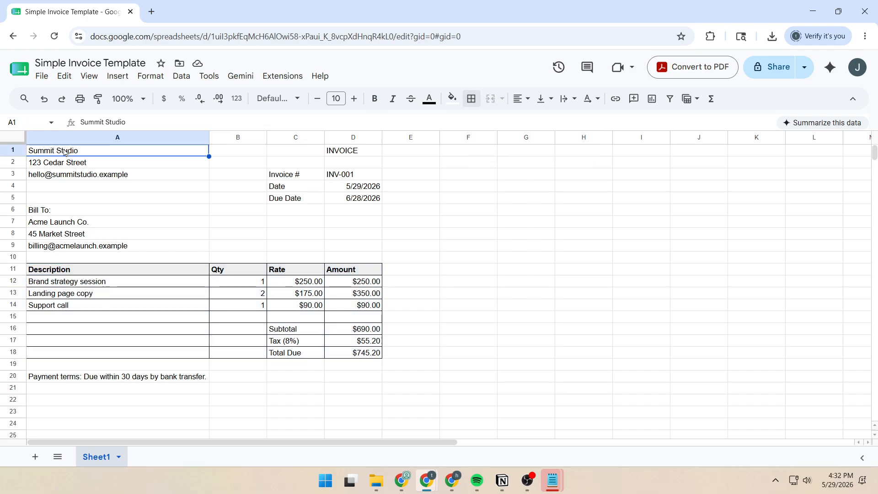
Bold Summit Studio in A1 and the INVOICE title in D1
{"action": "left_click", "coordinate": [375, 100]}
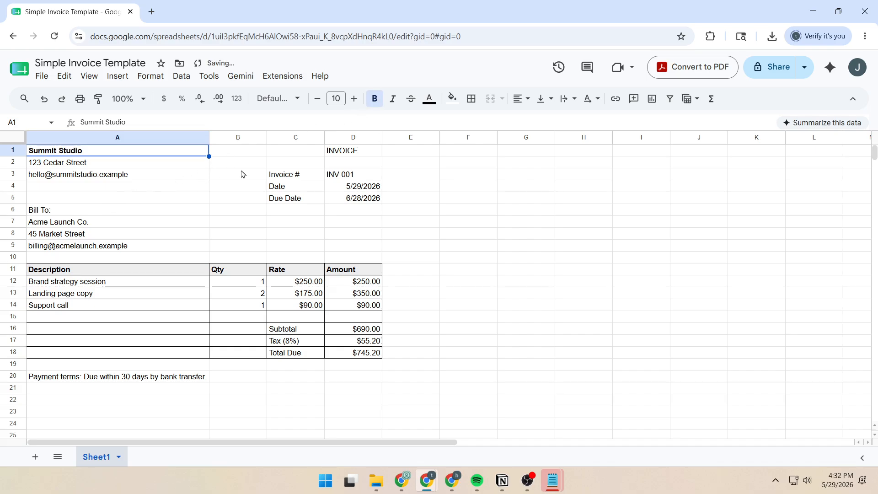
{"action": "left_click", "coordinate": [327, 153]}
{"action": "left_click", "coordinate": [375, 101]}
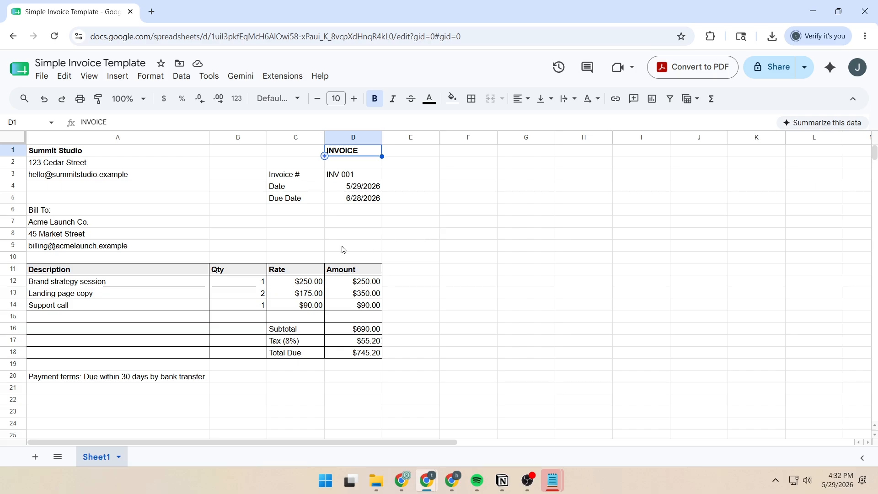
{"action": "left_click", "coordinate": [234, 284]}
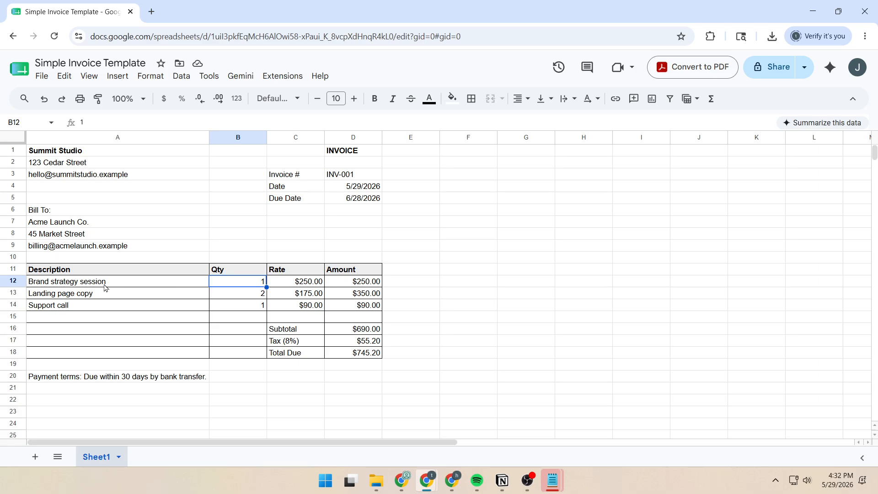
{"action": "type", "text": "2"}
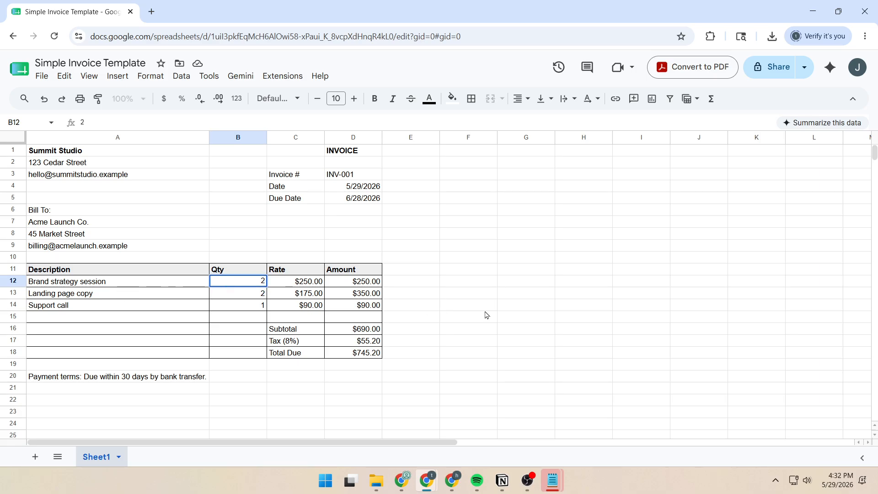
{"action": "key", "text": "Return"}
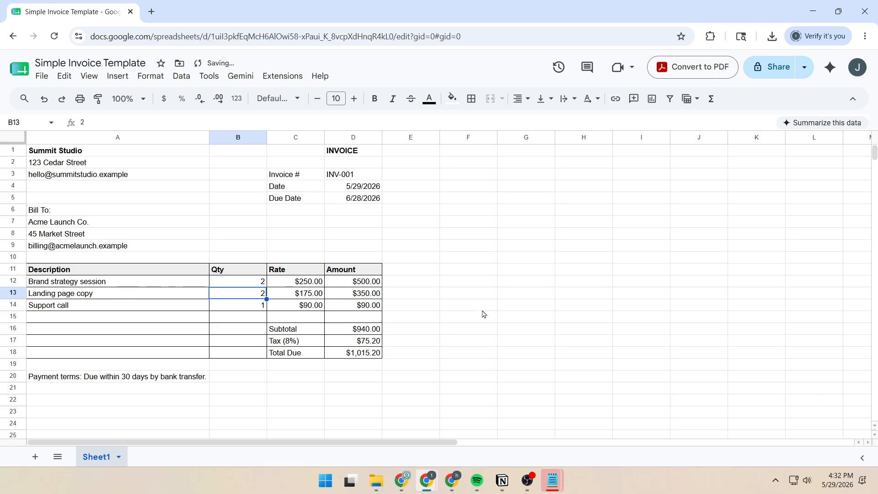
{"action": "left_click", "coordinate": [354, 283]}
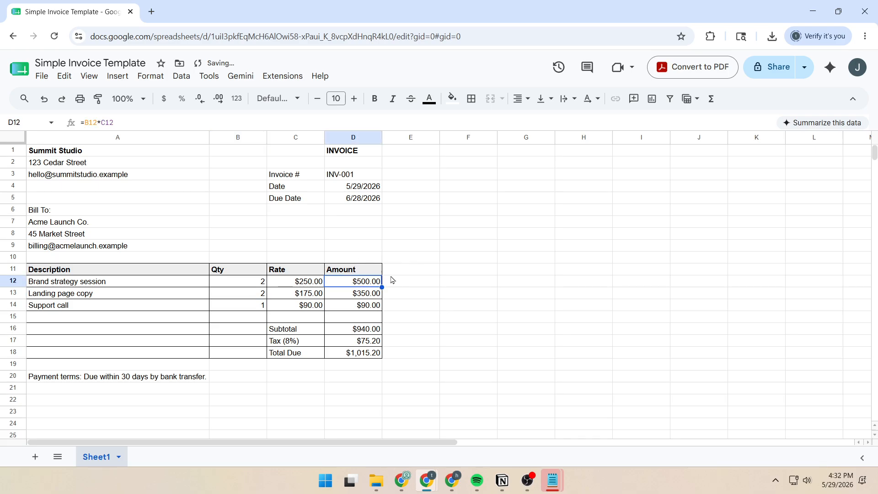
{"action": "left_click", "coordinate": [358, 356]}
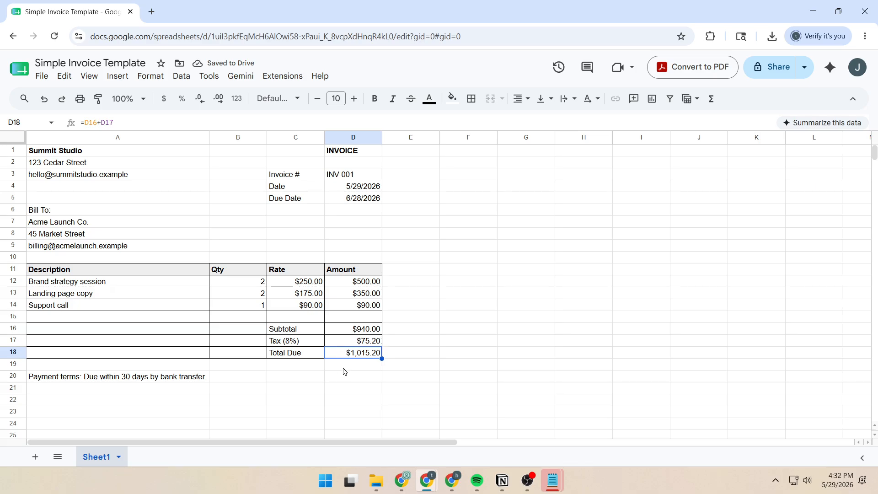
{"action": "left_click_drag", "start_coordinate": [370, 329], "coordinate": [369, 357]}
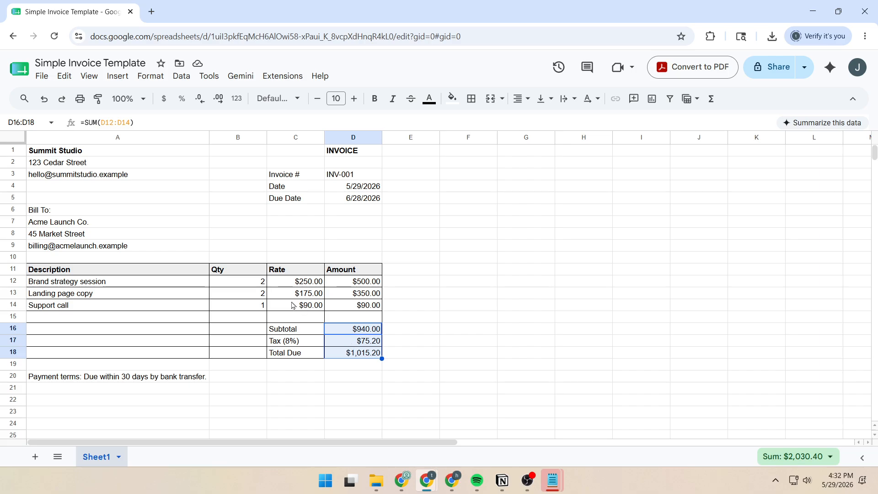
{"action": "left_click", "coordinate": [250, 284]}
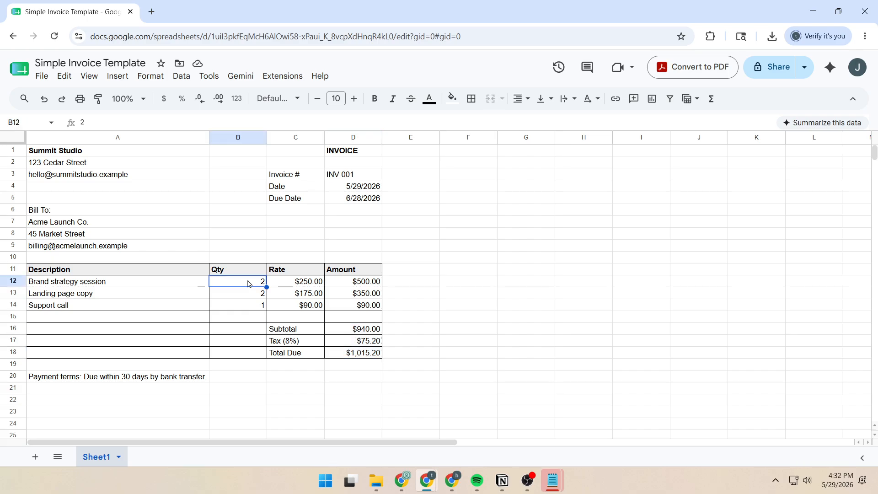
{"action": "type", "text": "1"}
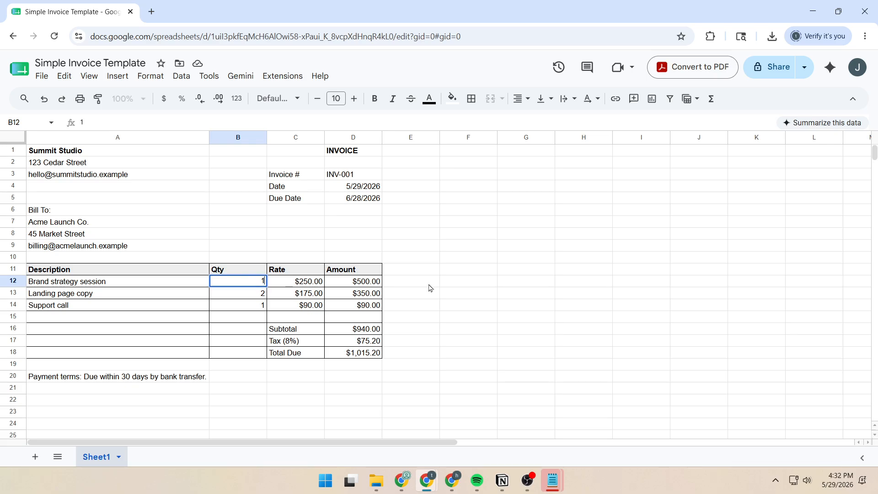
{"action": "key", "text": "Return"}
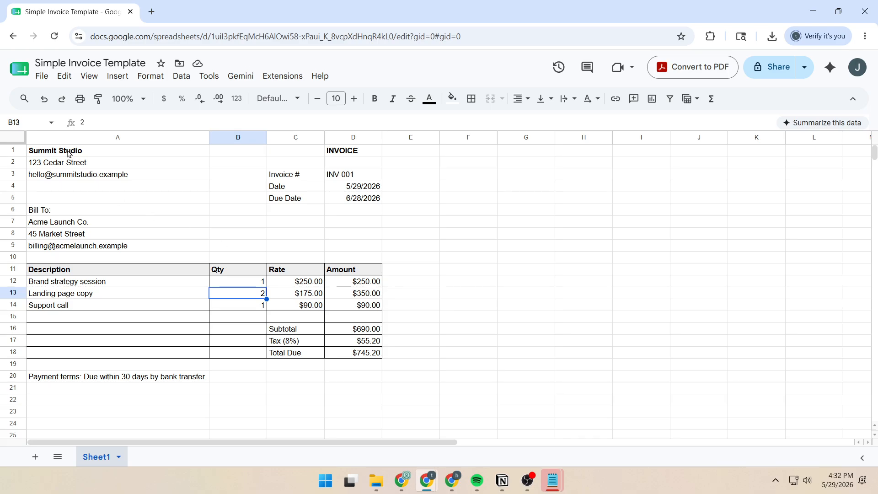
{"action": "left_click_drag", "start_coordinate": [85, 153], "coordinate": [85, 178]}
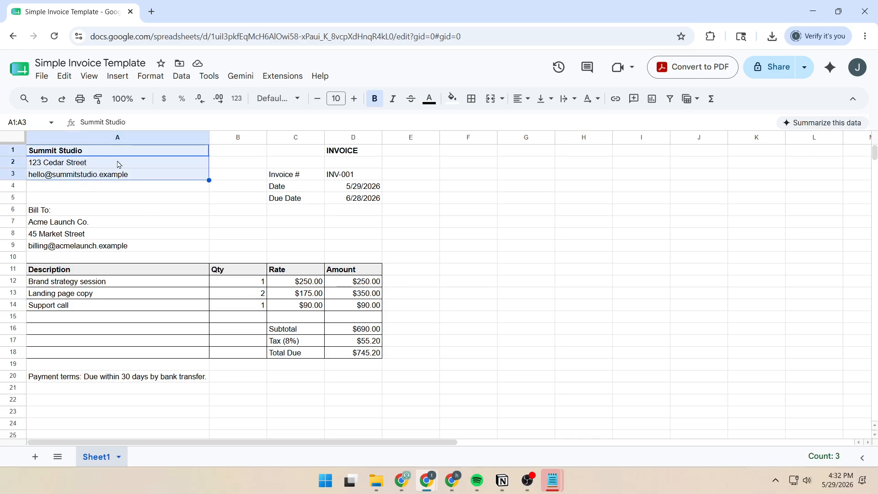
{"action": "left_click_drag", "start_coordinate": [58, 211], "coordinate": [89, 246]}
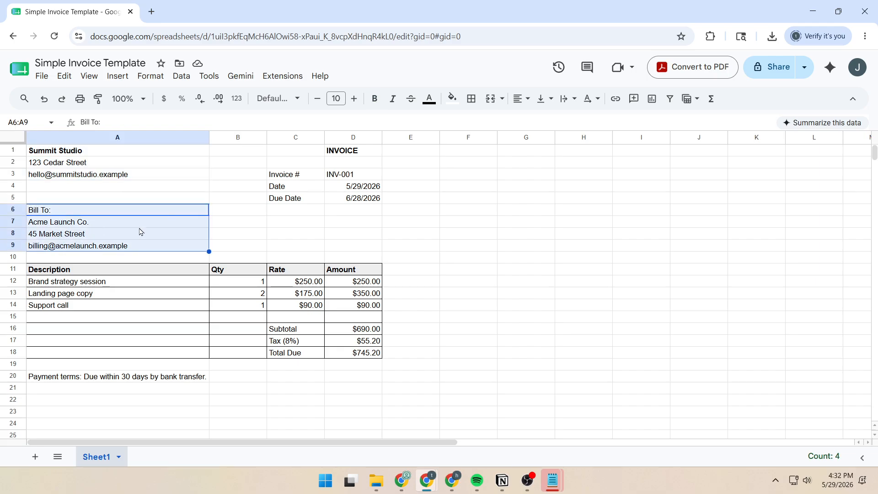
{"action": "left_click", "coordinate": [341, 154]}
{"action": "left_click", "coordinate": [351, 176]}
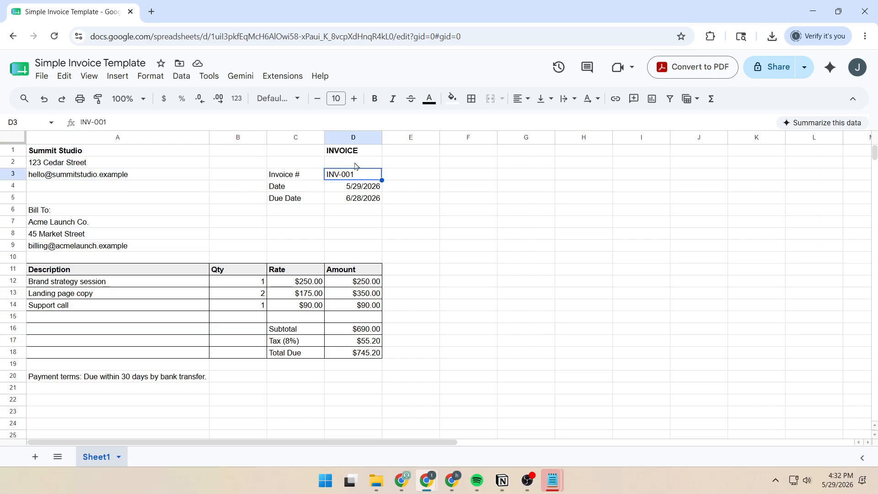
{"action": "left_click_drag", "start_coordinate": [351, 188], "coordinate": [350, 201]}
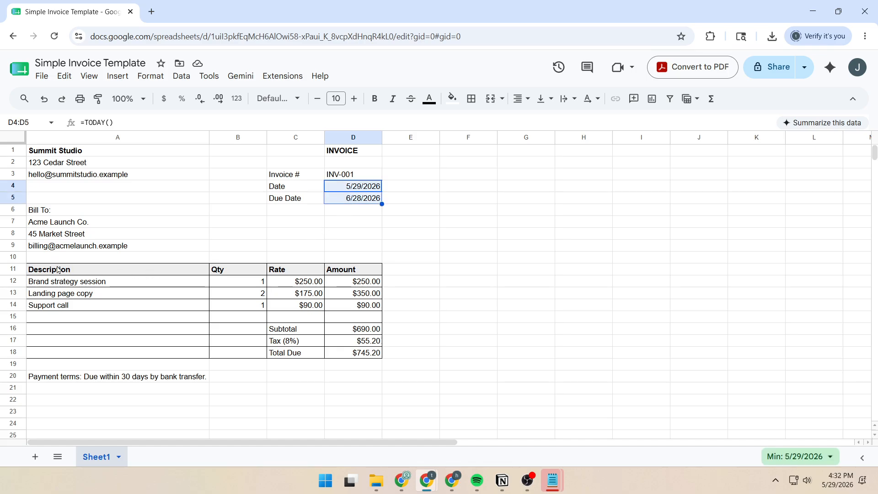
{"action": "left_click_drag", "start_coordinate": [58, 269], "coordinate": [355, 357]}
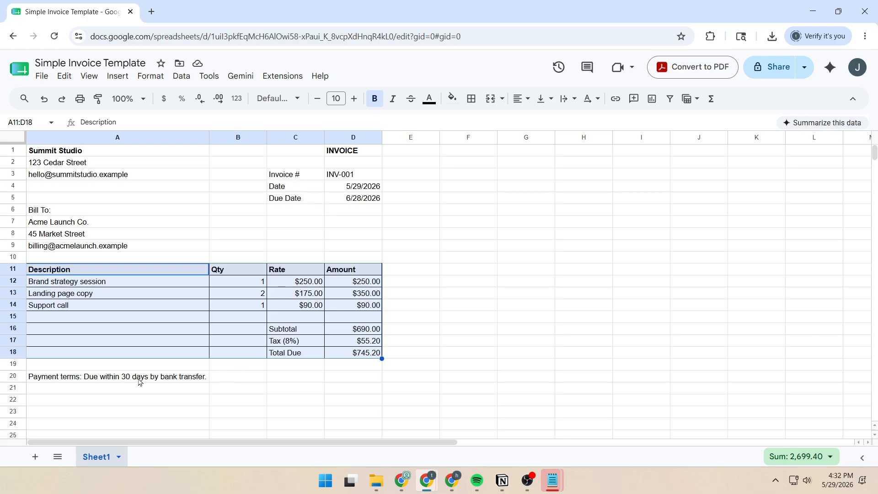
{"action": "left_click", "coordinate": [102, 381]}
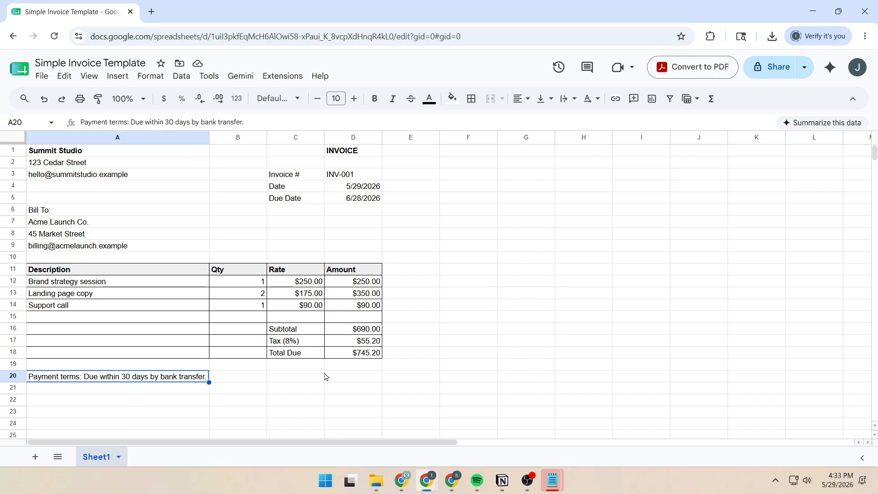
{"action": "left_click", "coordinate": [322, 377]}
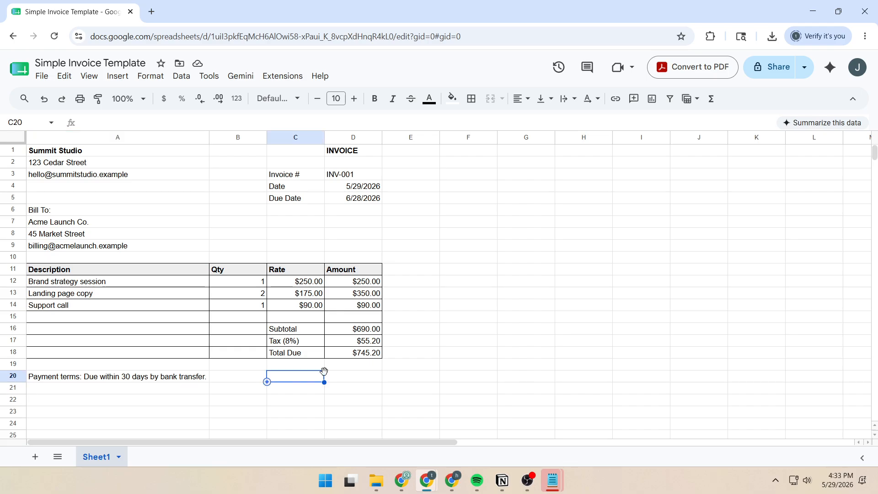